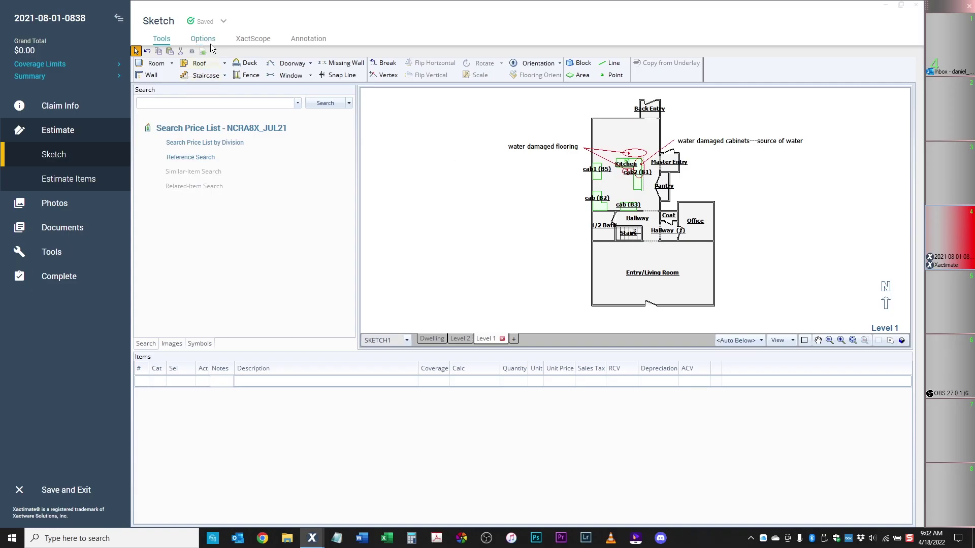
- Browse the personal macros list to examine the available repair and replacement macro codes, leaving without running one
{"action": "left_click", "coordinate": [205, 38]}
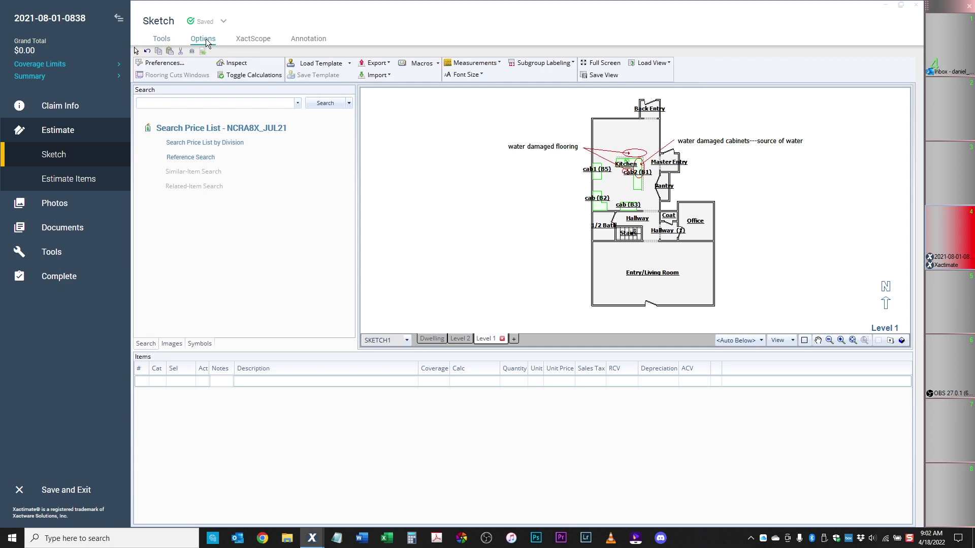
{"action": "left_click", "coordinate": [419, 63]}
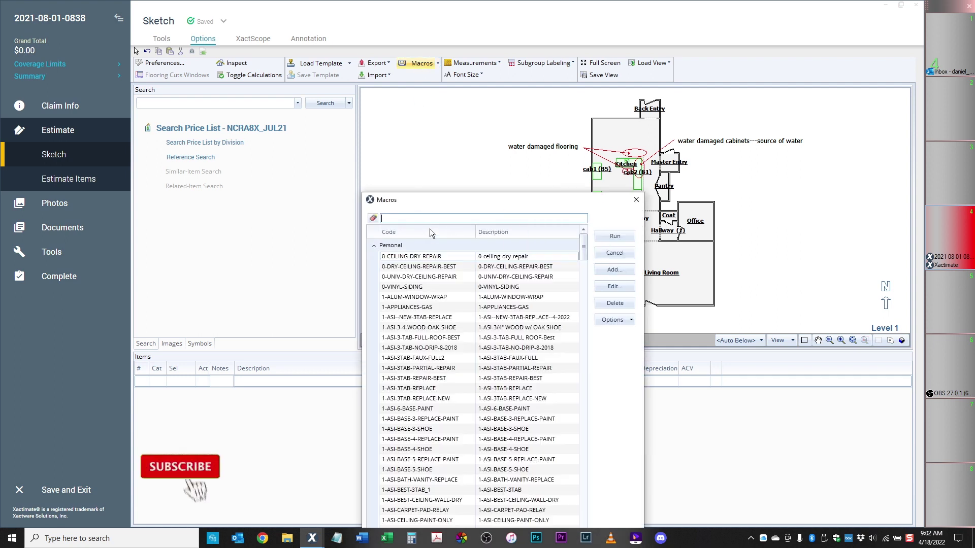
{"action": "scroll", "coordinate": [456, 287], "scroll_direction": "down", "scroll_amount": 2}
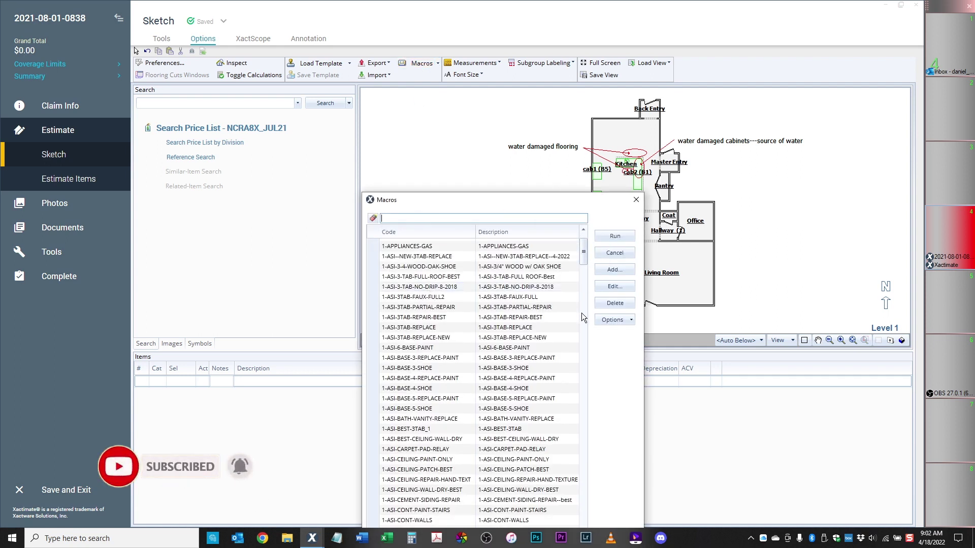
{"action": "scroll", "coordinate": [581, 313], "scroll_direction": "down", "scroll_amount": 1}
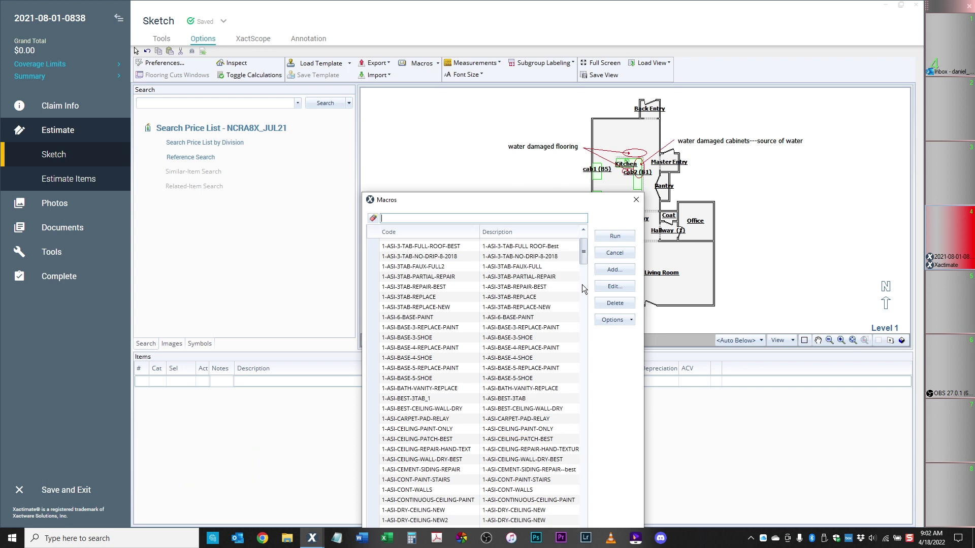
{"action": "scroll", "coordinate": [582, 284], "scroll_direction": "down", "scroll_amount": 12}
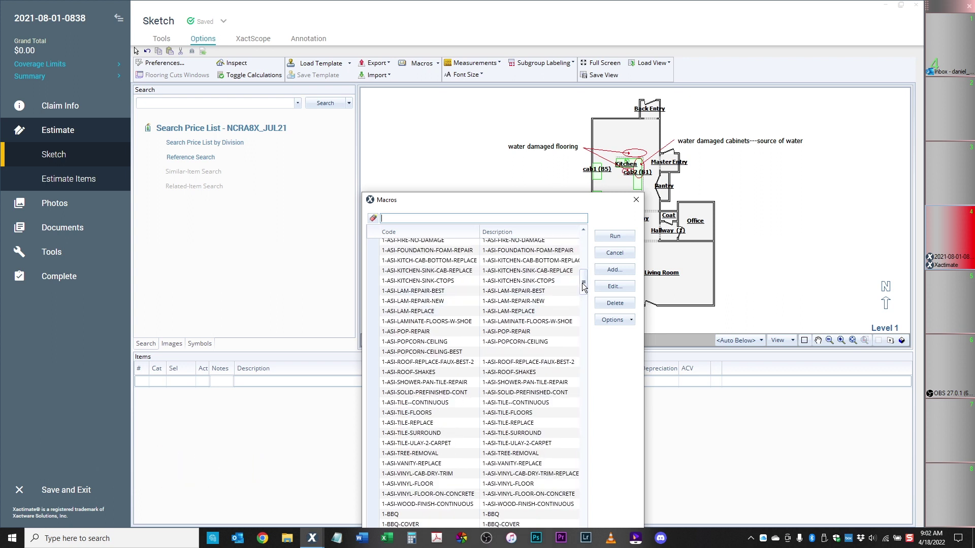
{"action": "left_click_drag", "start_coordinate": [582, 282], "coordinate": [584, 248]}
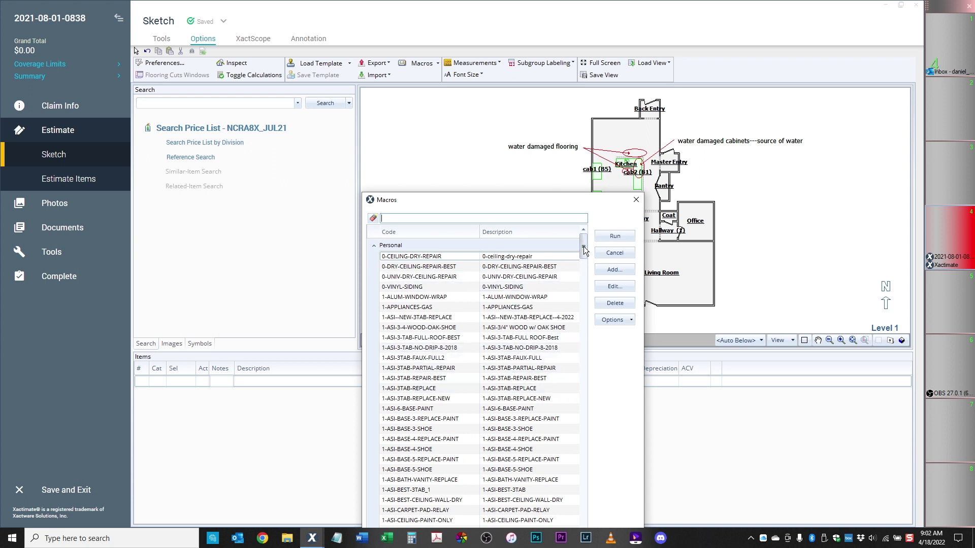
{"action": "left_click_drag", "start_coordinate": [584, 245], "coordinate": [577, 316]}
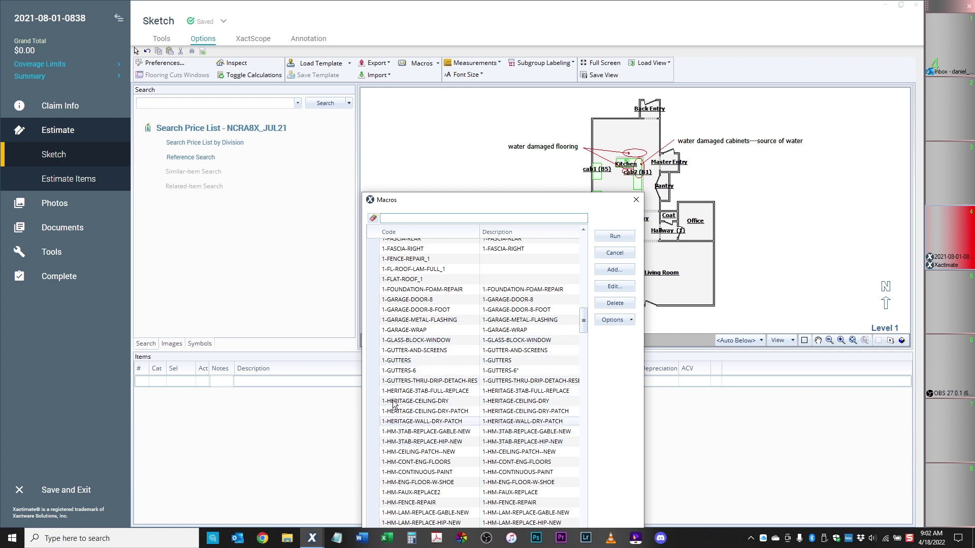
{"action": "left_click_drag", "start_coordinate": [585, 324], "coordinate": [587, 339]}
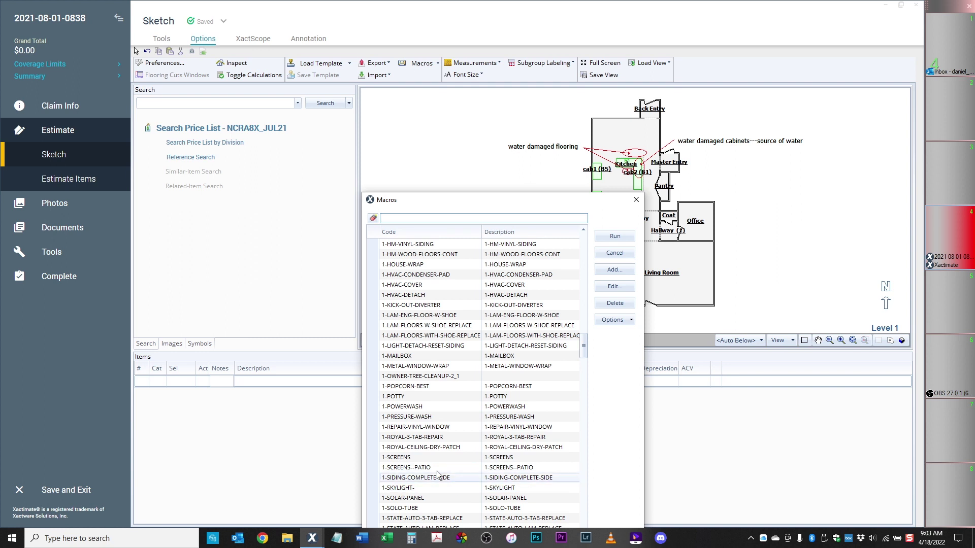
{"action": "left_click_drag", "start_coordinate": [584, 349], "coordinate": [584, 352]}
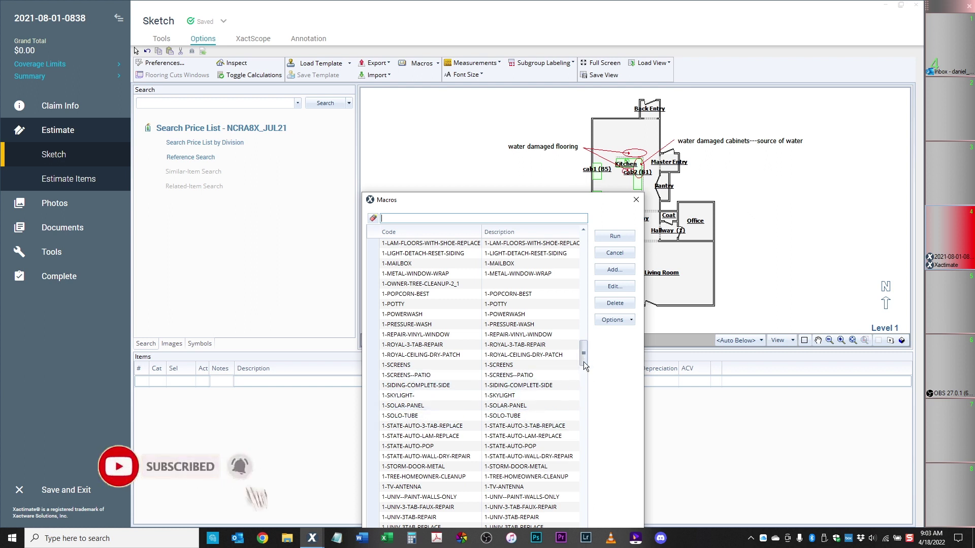
{"action": "scroll", "coordinate": [584, 370], "scroll_direction": "down", "scroll_amount": 5}
{"action": "scroll", "coordinate": [584, 371], "scroll_direction": "down", "scroll_amount": 3}
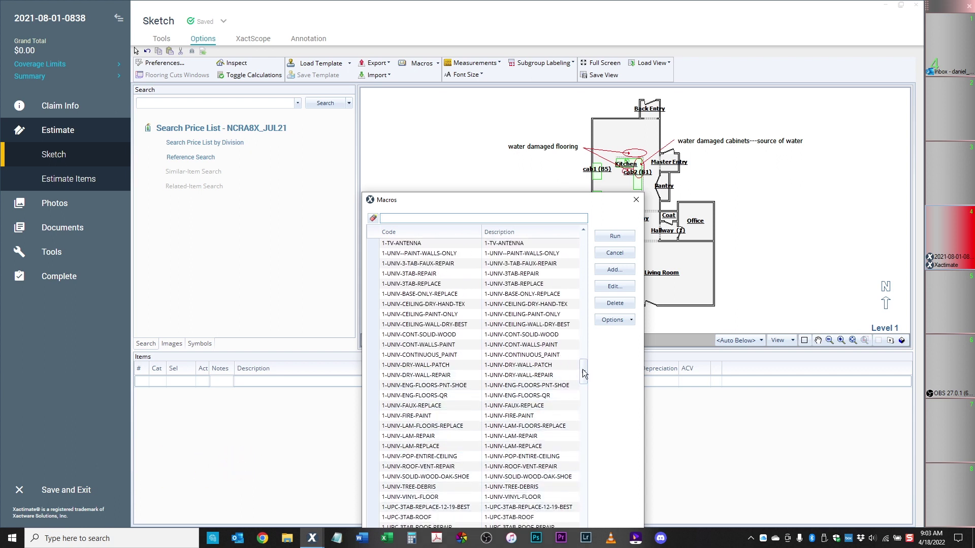
{"action": "scroll", "coordinate": [583, 373], "scroll_direction": "down", "scroll_amount": 2}
{"action": "scroll", "coordinate": [584, 377], "scroll_direction": "down", "scroll_amount": 2}
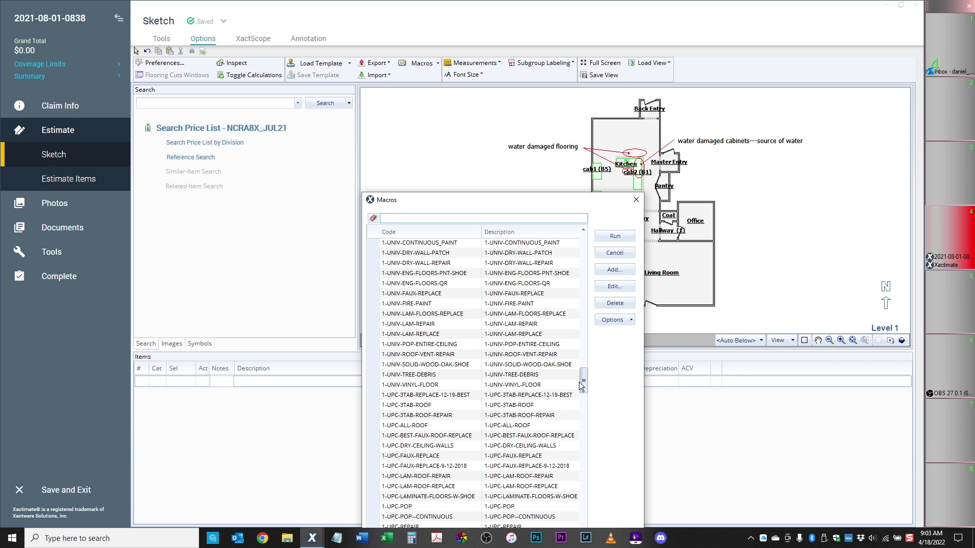
{"action": "left_click_drag", "start_coordinate": [583, 387], "coordinate": [563, 269]}
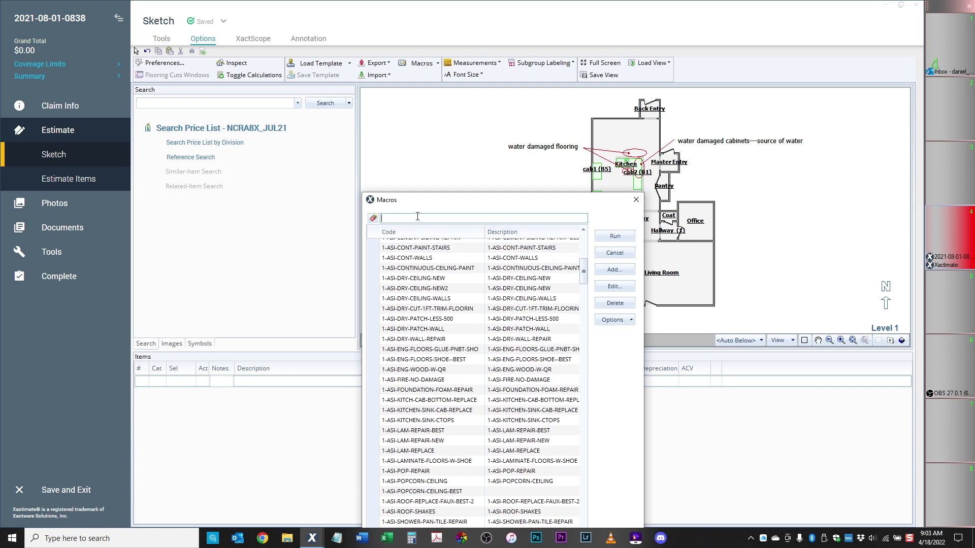
{"action": "left_click", "coordinate": [636, 200]}
- Run the 1-APPLIANCES-GAS macro on the Kitchen to add its appliance line items
{"action": "left_click", "coordinate": [621, 138]}
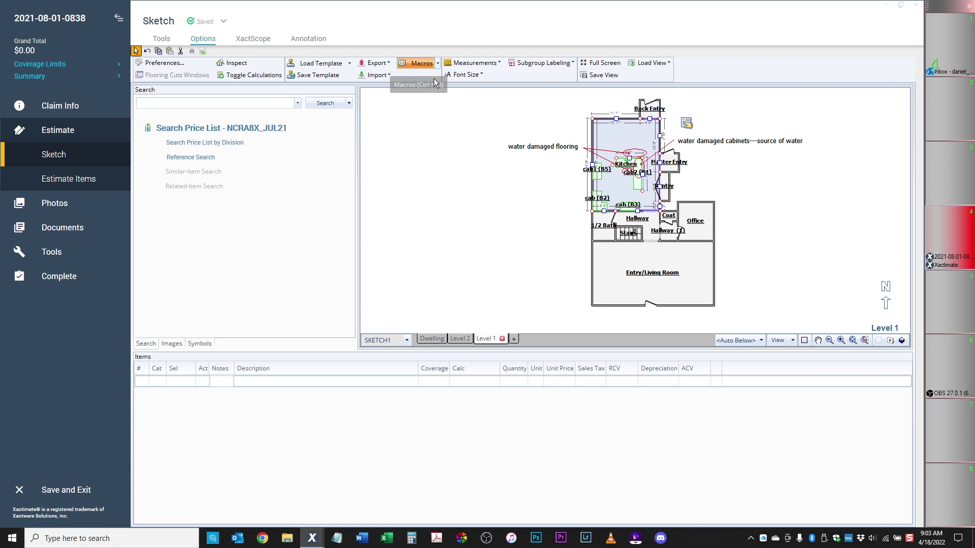
{"action": "left_click", "coordinate": [434, 79]}
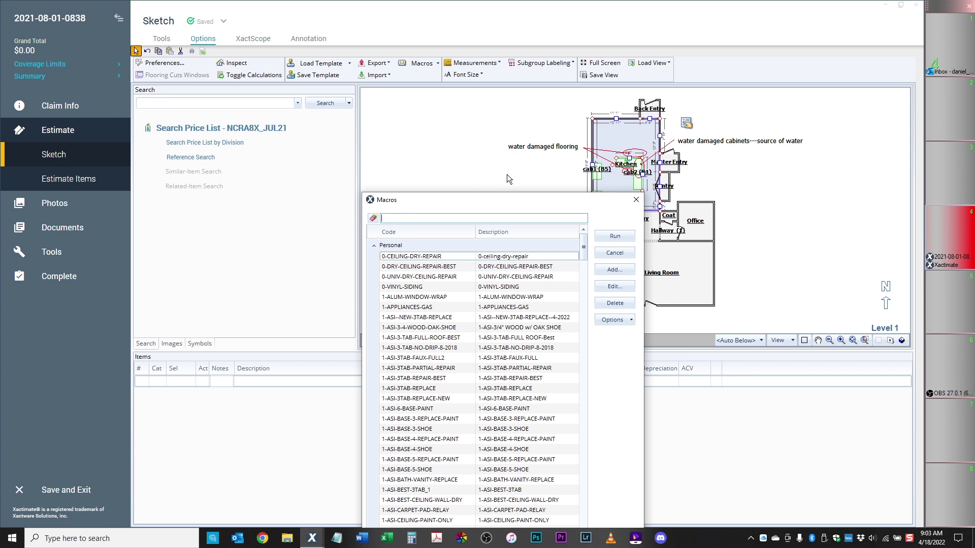
{"action": "type", "text": "appl"}
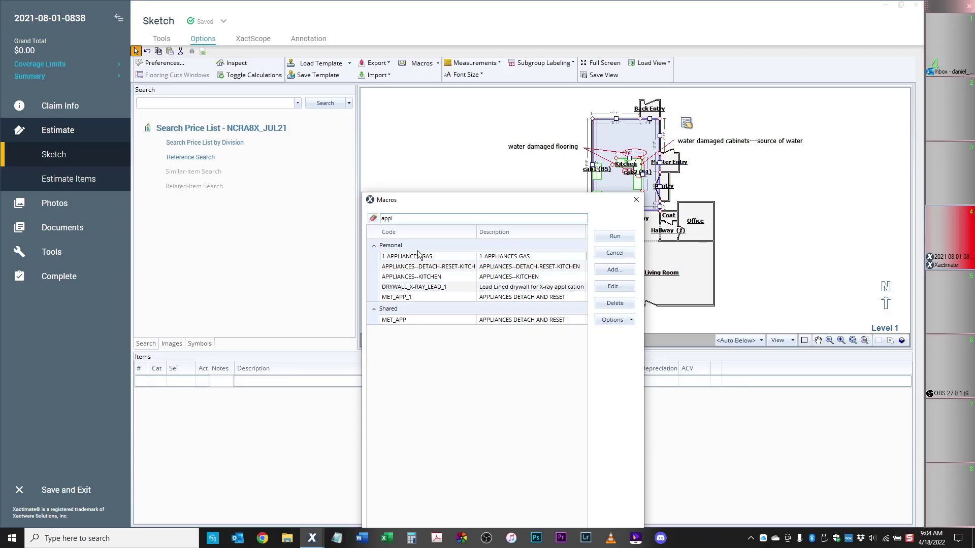
{"action": "double_click", "coordinate": [402, 258]}
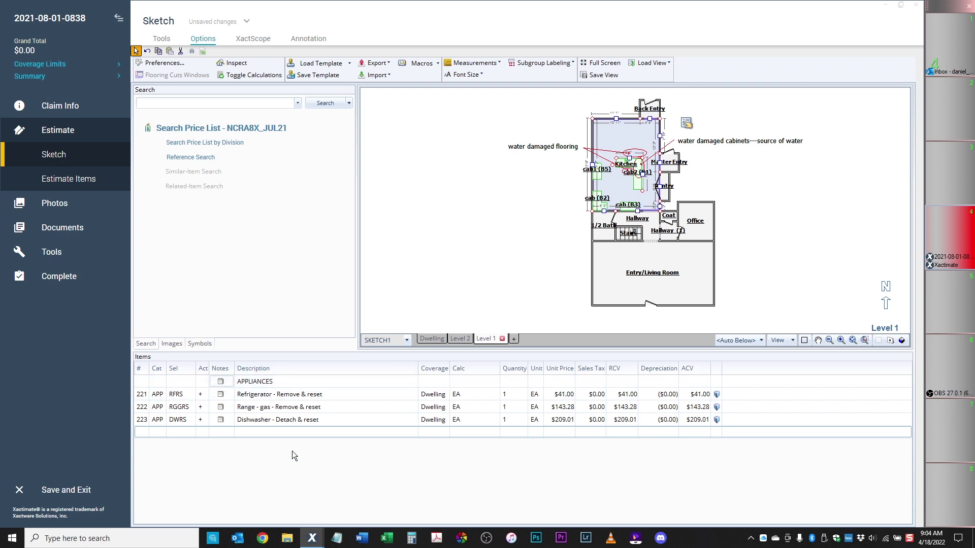
{"action": "left_click", "coordinate": [224, 436]}
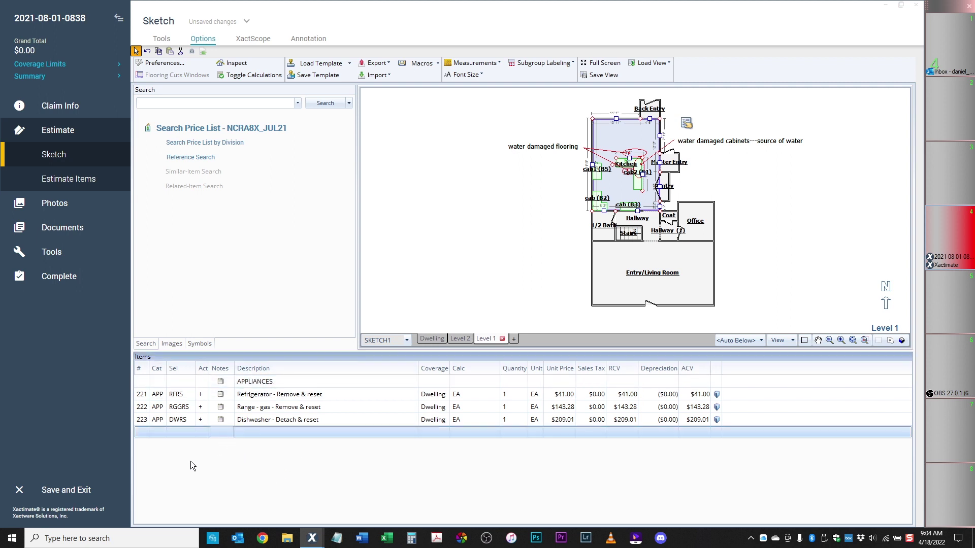
{"action": "left_click", "coordinate": [620, 181]}
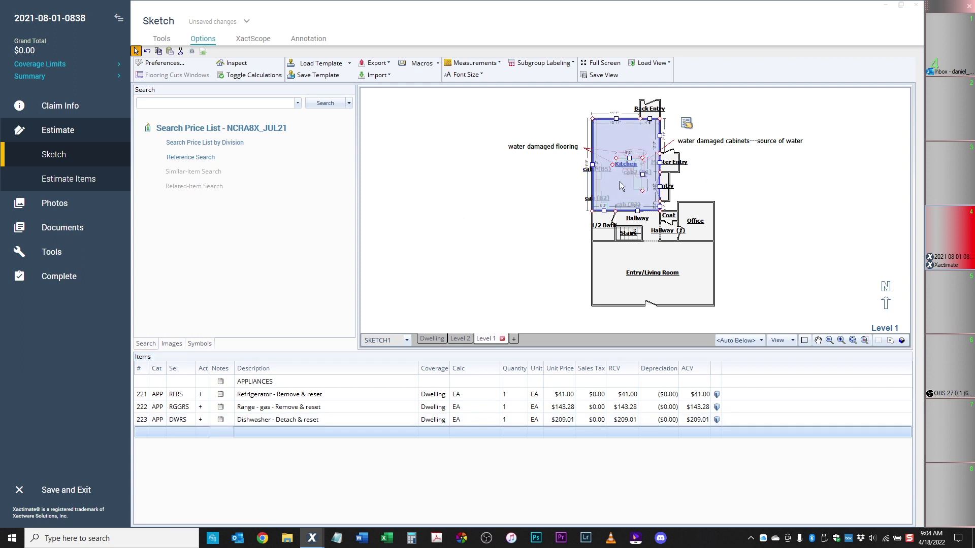
- Review the Kitchen photos of the water-damaged corner cabinet and engineered floor, and return to the sketch
{"action": "left_click", "coordinate": [60, 203]}
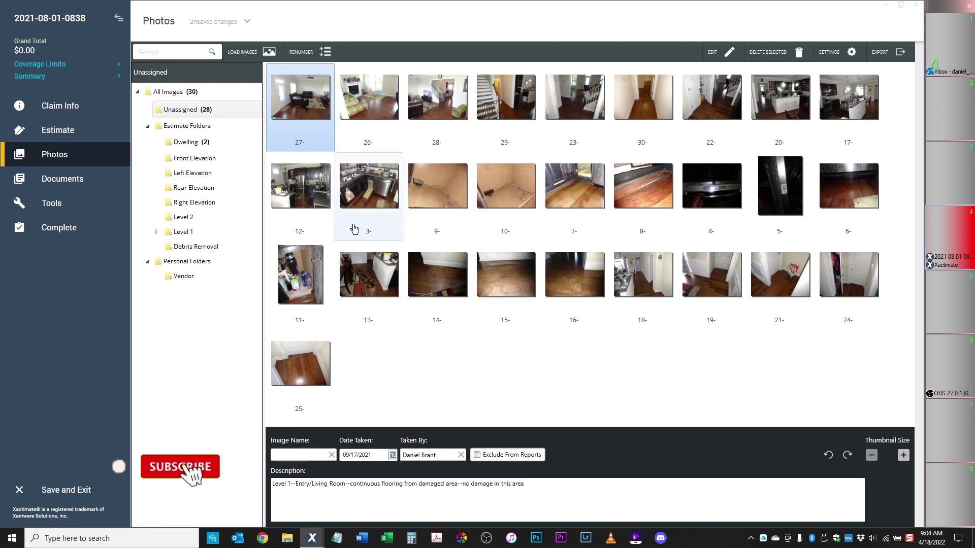
{"action": "double_click", "coordinate": [356, 185]}
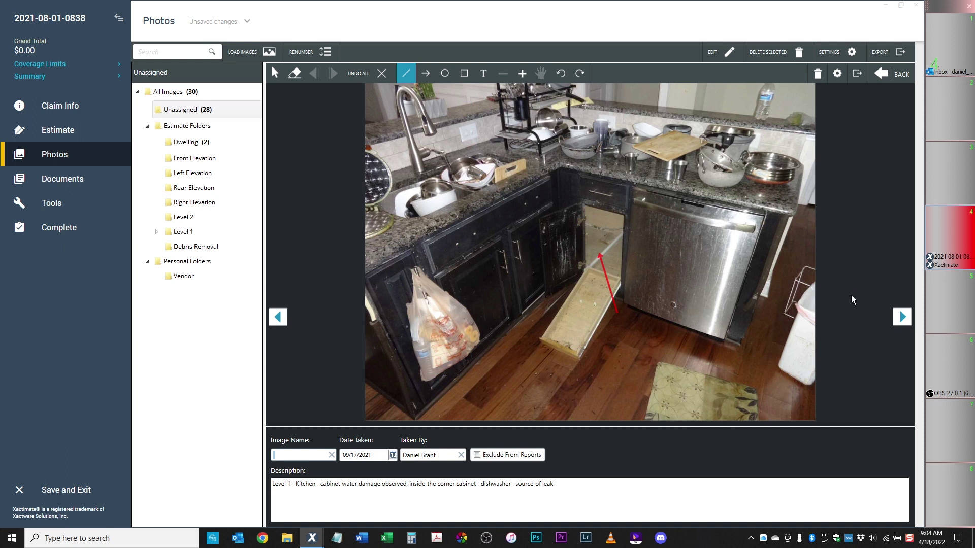
{"action": "left_click", "coordinate": [901, 317]}
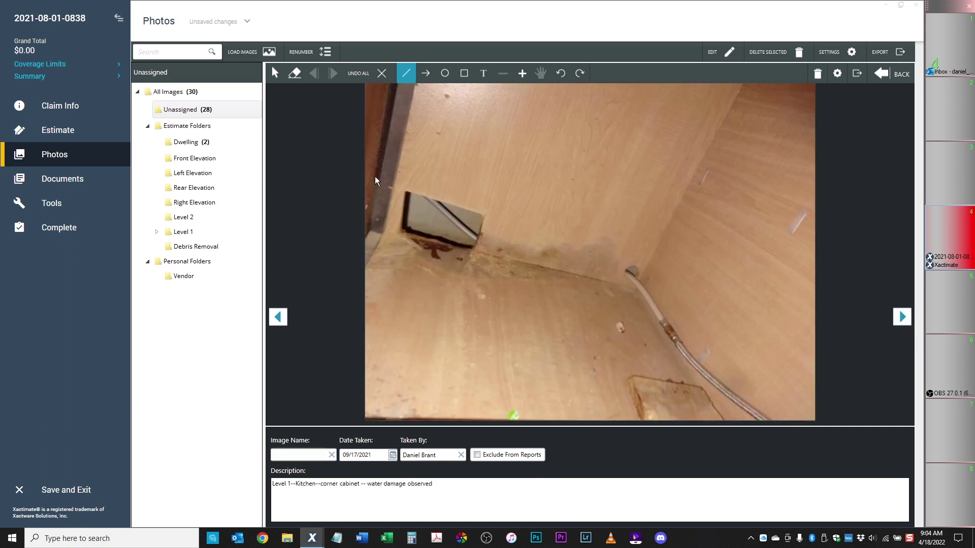
{"action": "left_click", "coordinate": [902, 317]}
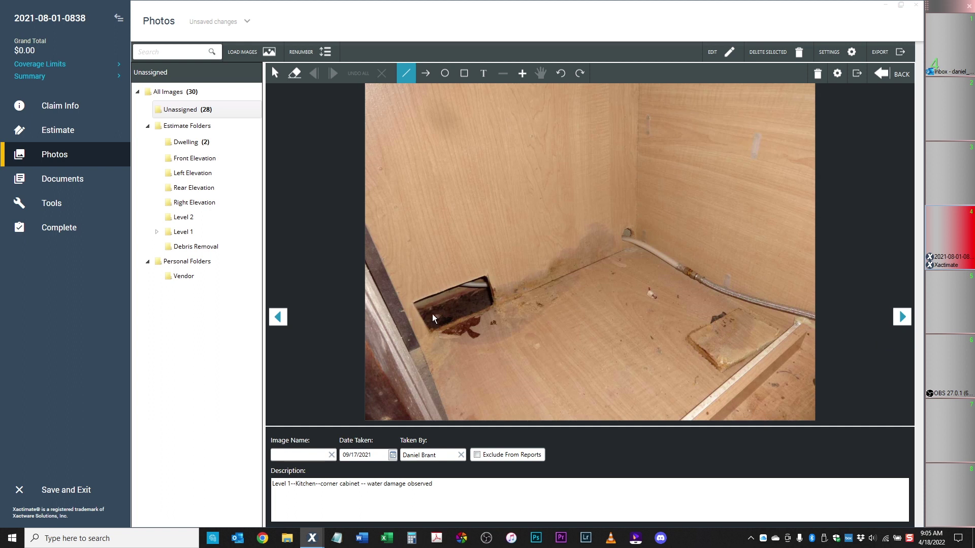
{"action": "left_click", "coordinate": [902, 318]}
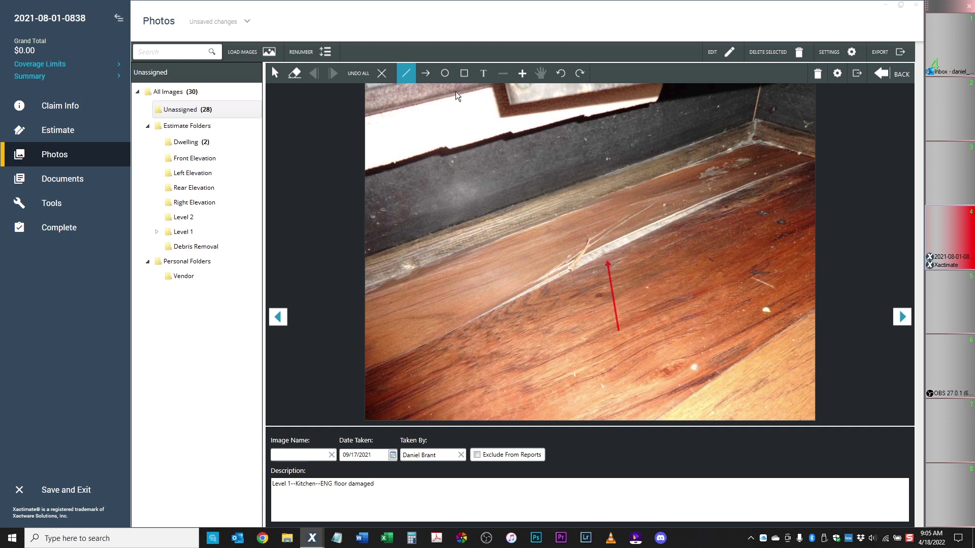
{"action": "left_click", "coordinate": [65, 134]}
{"action": "left_click", "coordinate": [65, 163]}
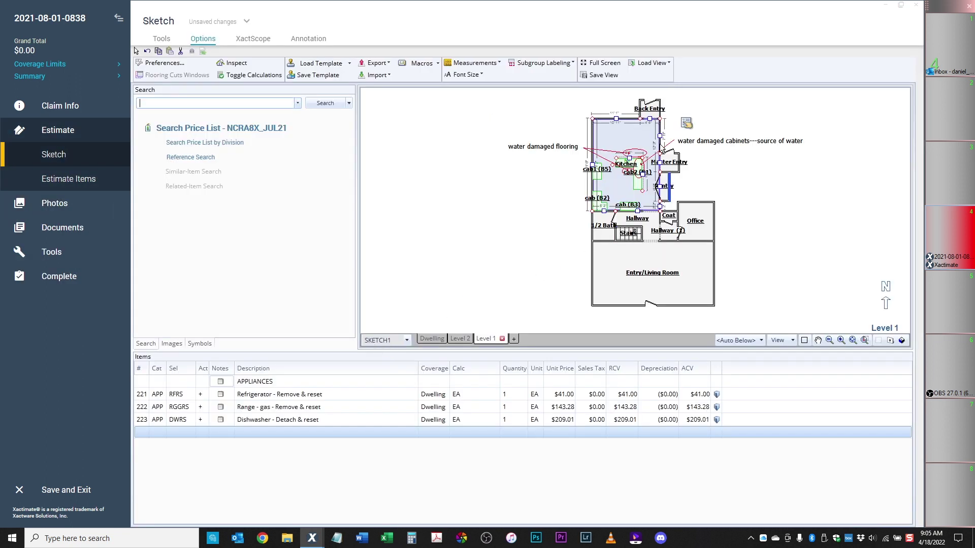
- Run the 1-ENG-FLOORS-PNT-SHOE macro on the Kitchen to add its engineered wood flooring line items
{"action": "scroll", "coordinate": [651, 147], "scroll_direction": "up", "scroll_amount": 3}
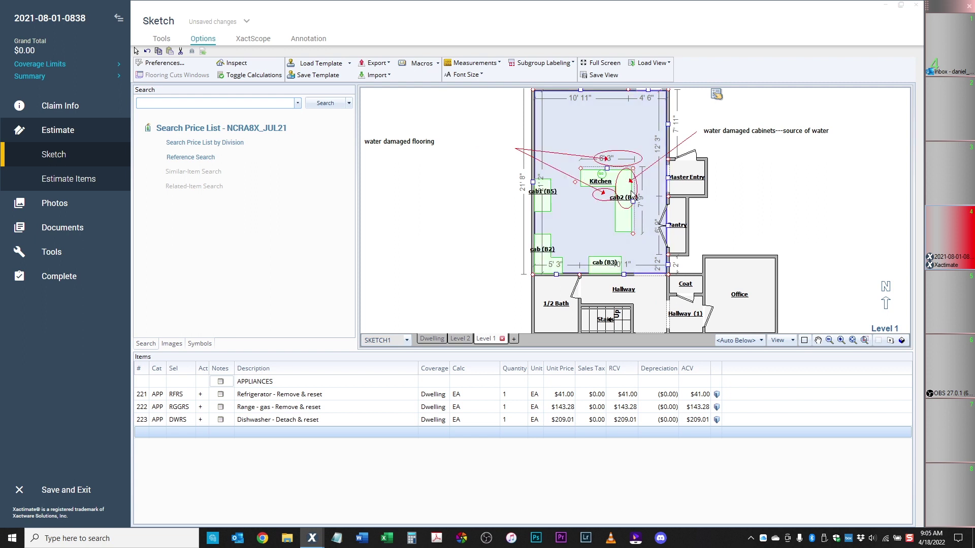
{"action": "left_click", "coordinate": [627, 180]}
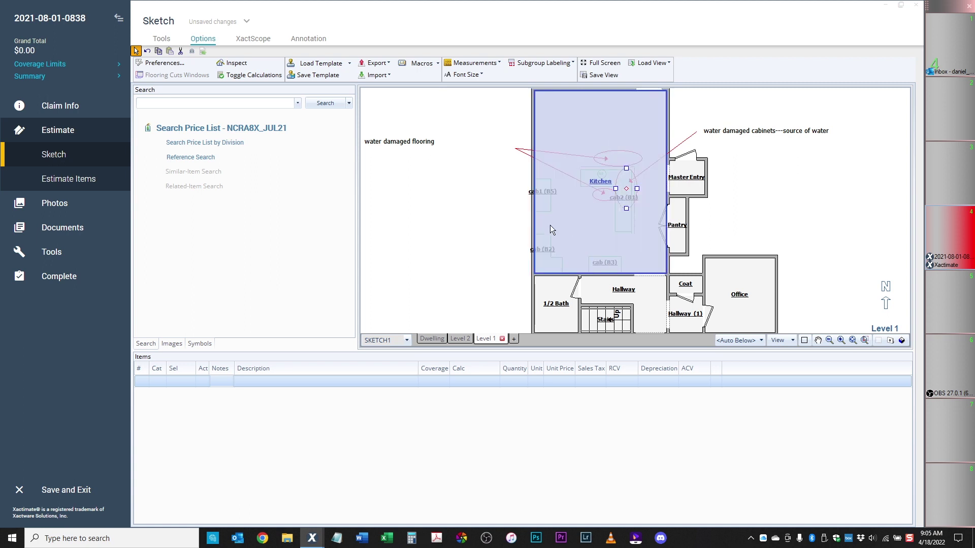
{"action": "left_click", "coordinate": [605, 228]}
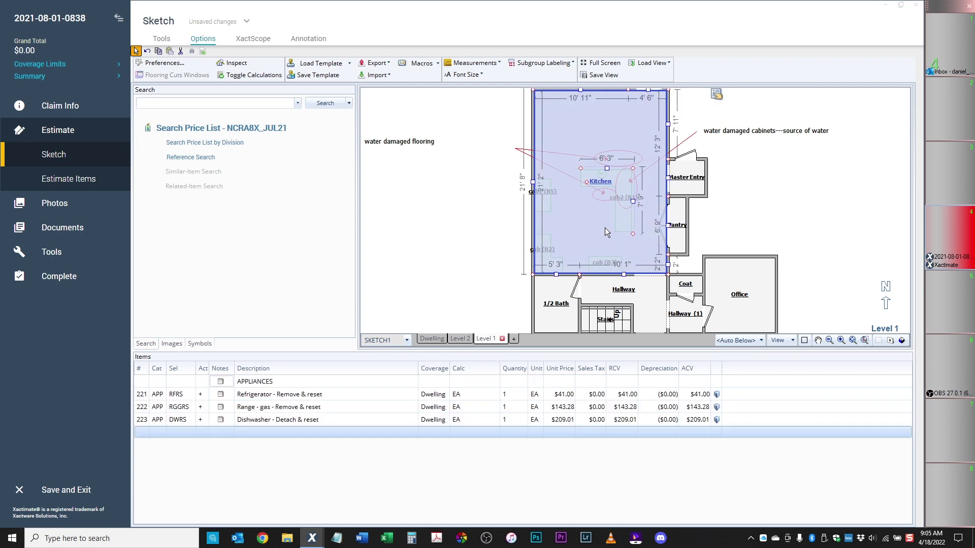
{"action": "left_click", "coordinate": [220, 437]}
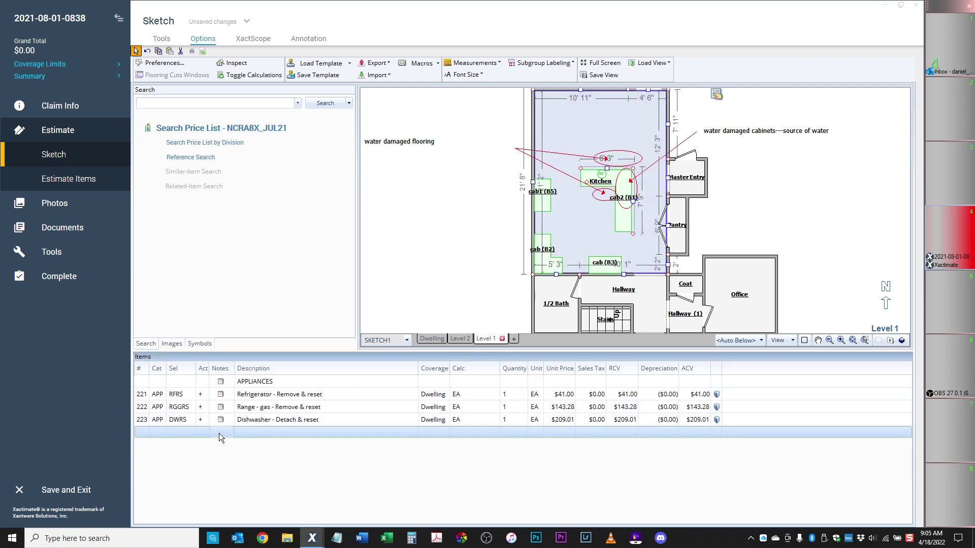
{"action": "left_click", "coordinate": [428, 64]}
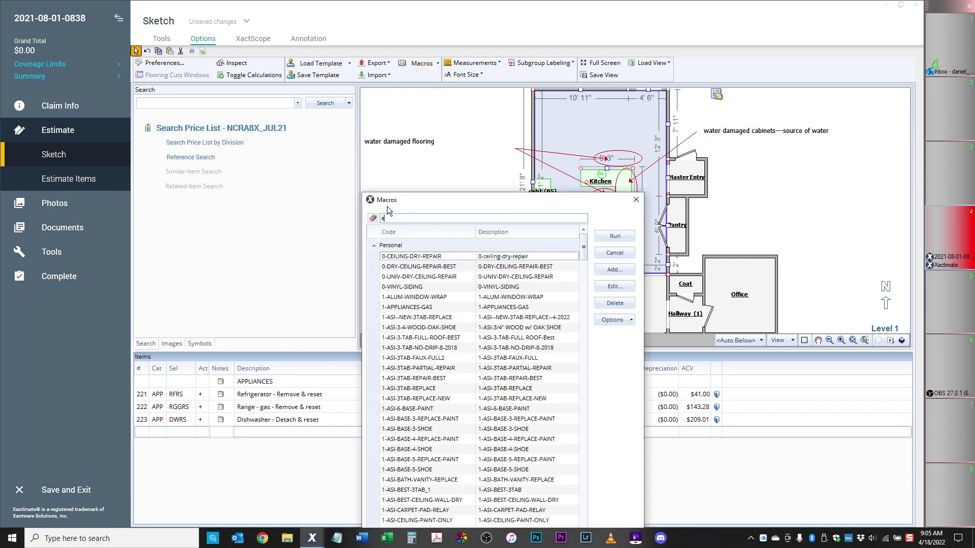
{"action": "type", "text": "eng"}
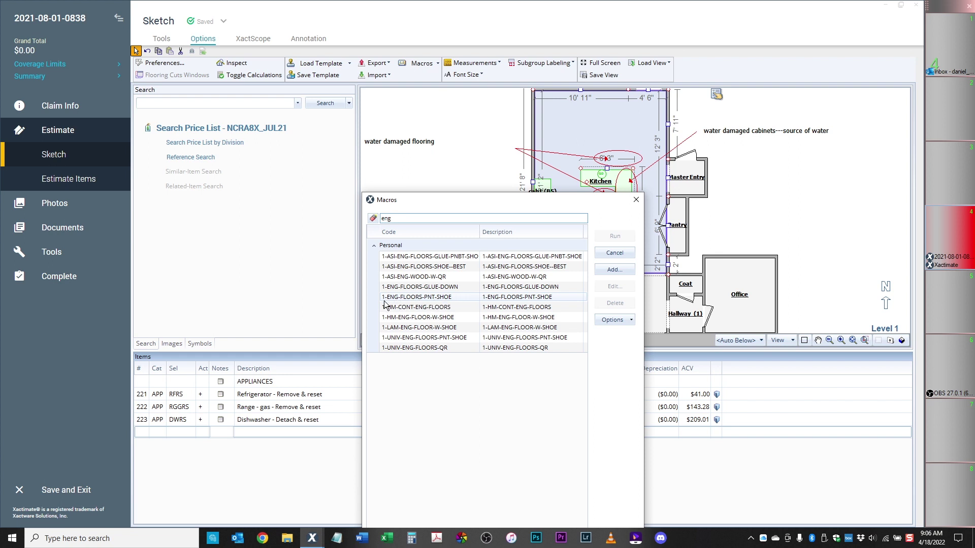
{"action": "double_click", "coordinate": [399, 299]}
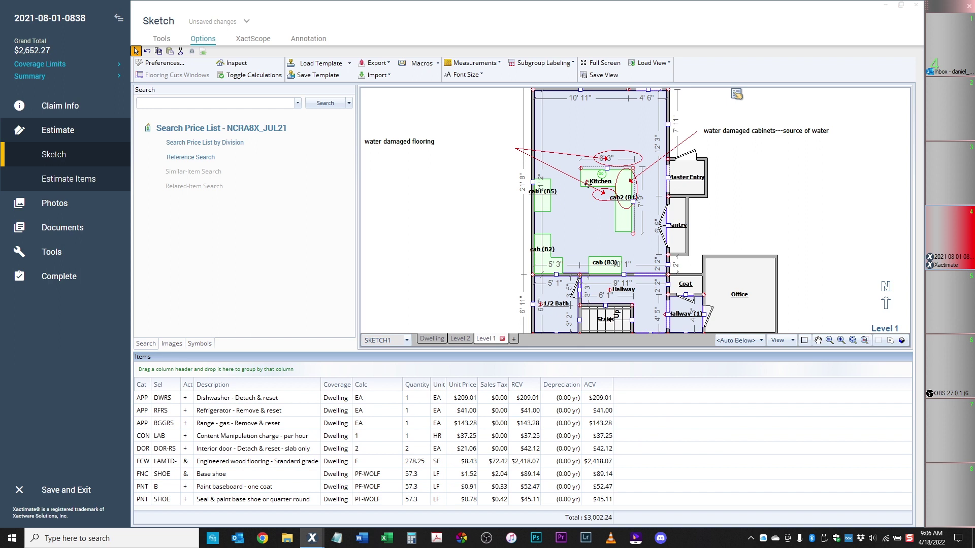
- Read the note attached to the Kitchen's Engineered wood flooring - Standard grade line item and close it
{"action": "left_click", "coordinate": [556, 227]}
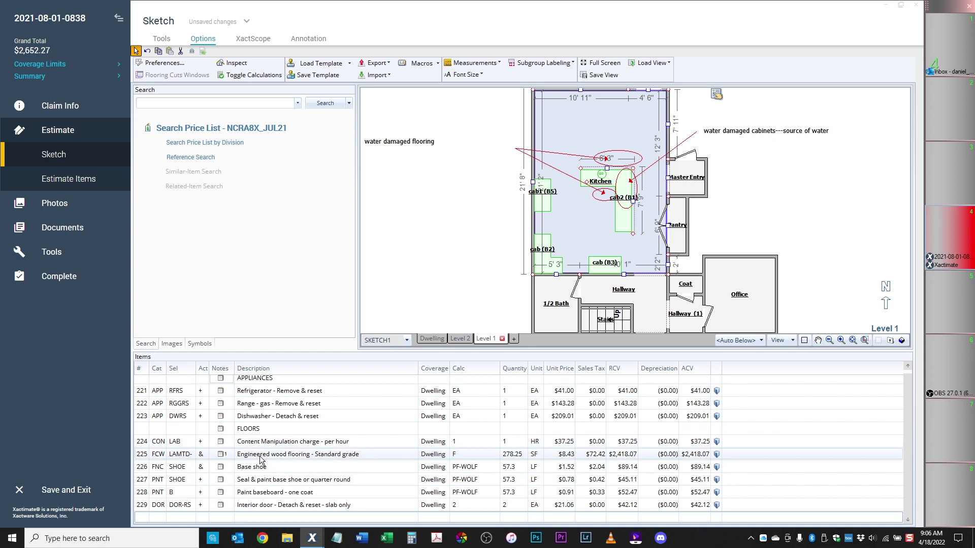
{"action": "mouse_move", "coordinate": [232, 460]}
{"action": "left_click", "coordinate": [222, 457]}
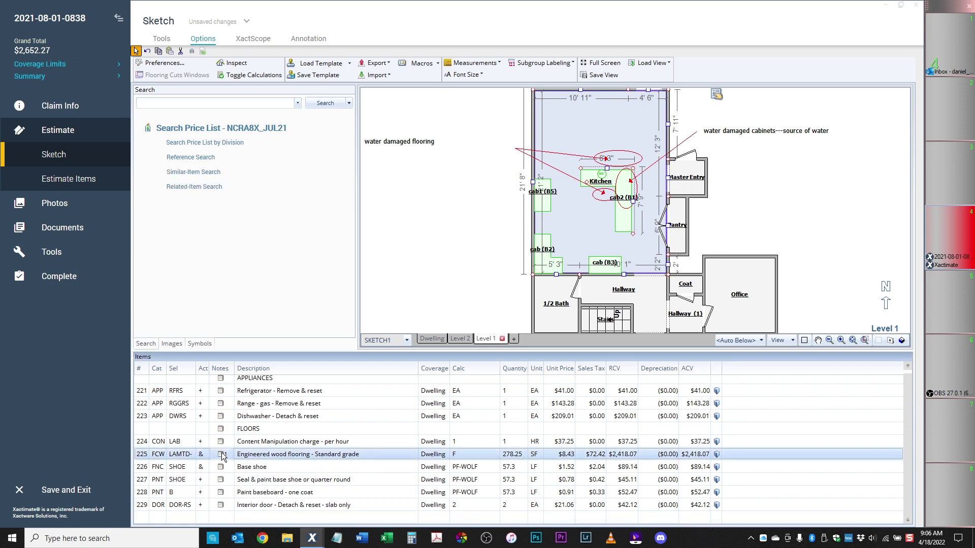
{"action": "double_click", "coordinate": [221, 456]}
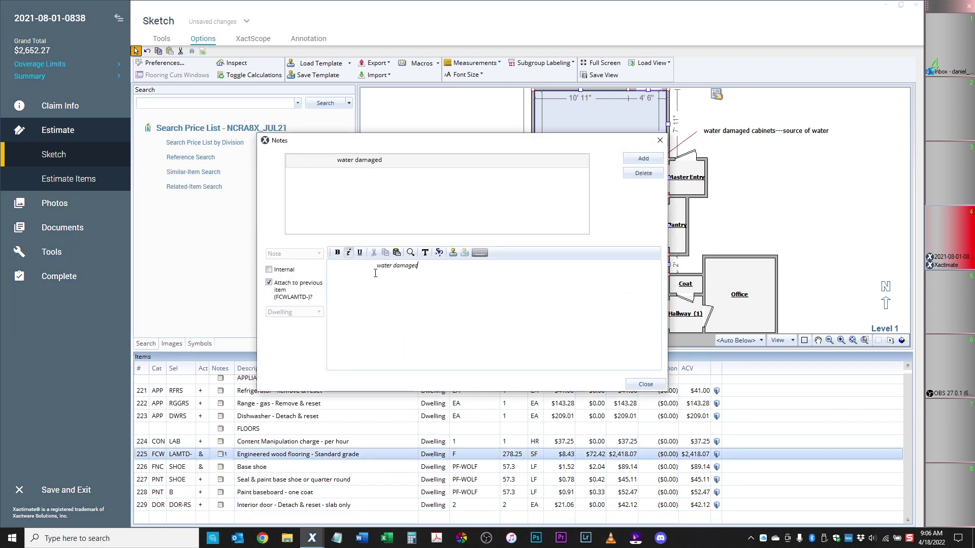
{"action": "left_click", "coordinate": [645, 384]}
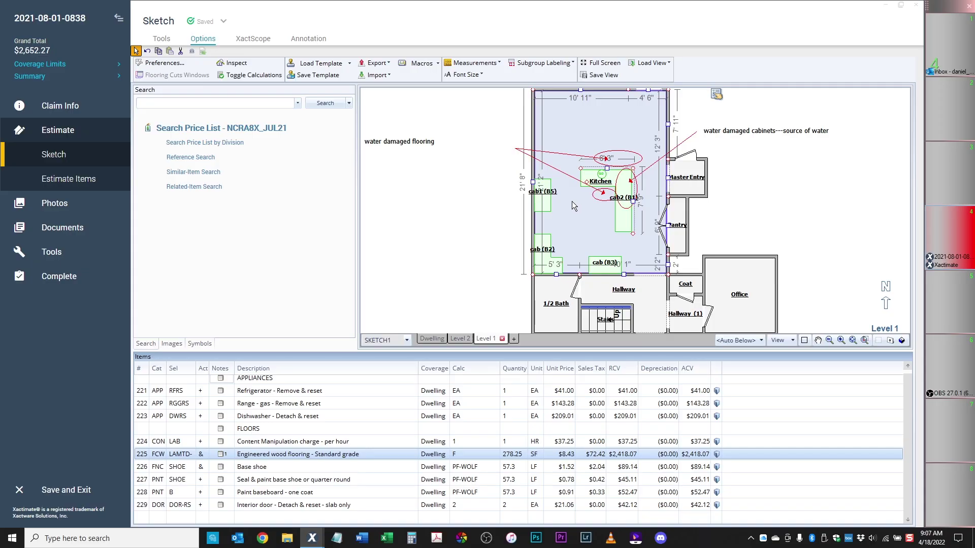
- Run the 1-CAB-LOW-GRAN-SINK macro on the Kitchen to add its lower cabinetry, countertop and sink plumbing line items
{"action": "left_click", "coordinate": [574, 206]}
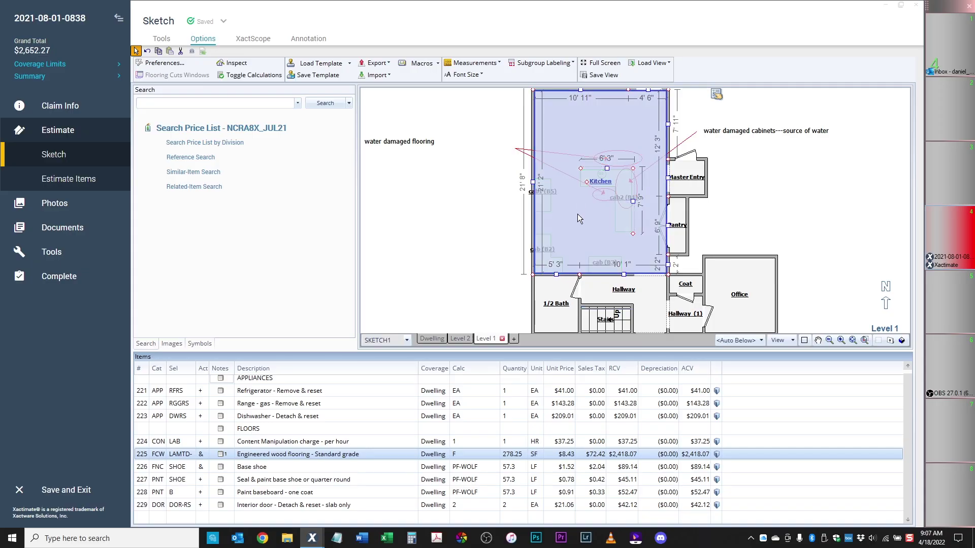
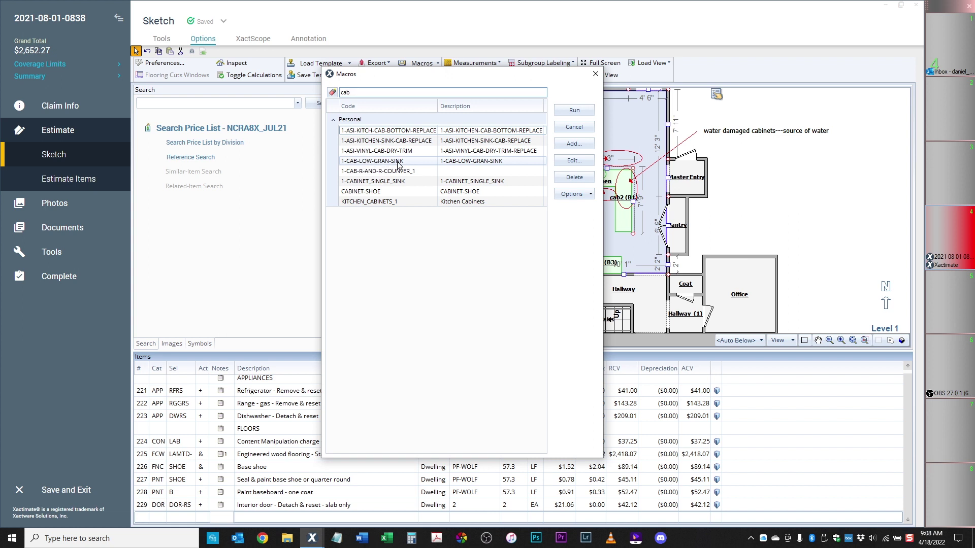
{"action": "double_click", "coordinate": [367, 161]}
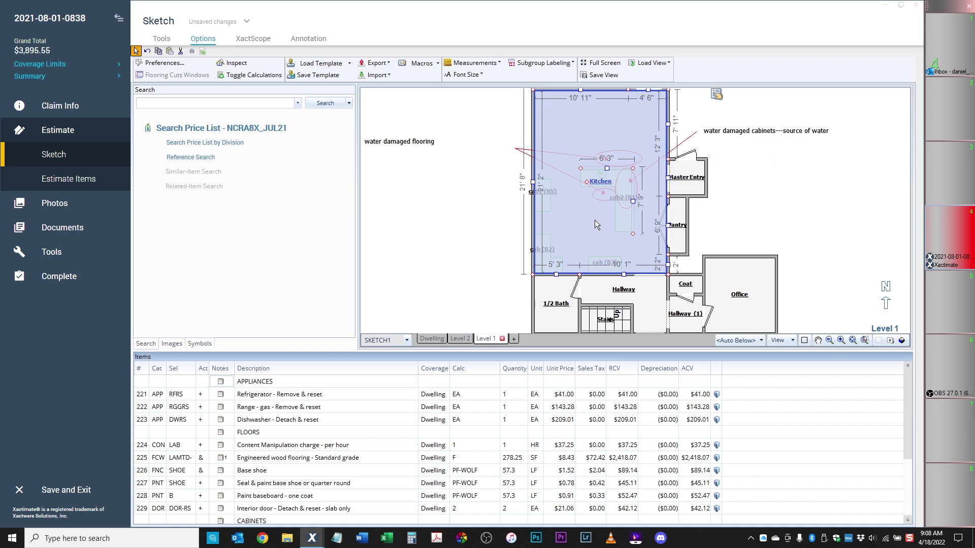
{"action": "left_click", "coordinate": [565, 301]}
{"action": "scroll", "coordinate": [501, 385], "scroll_direction": "down", "scroll_amount": 1}
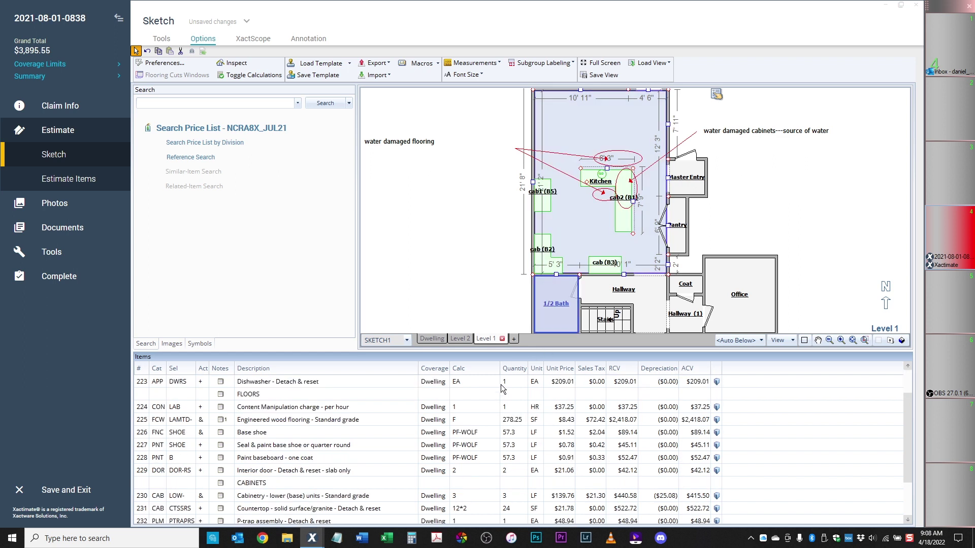
{"action": "scroll", "coordinate": [498, 386], "scroll_direction": "down", "scroll_amount": 2}
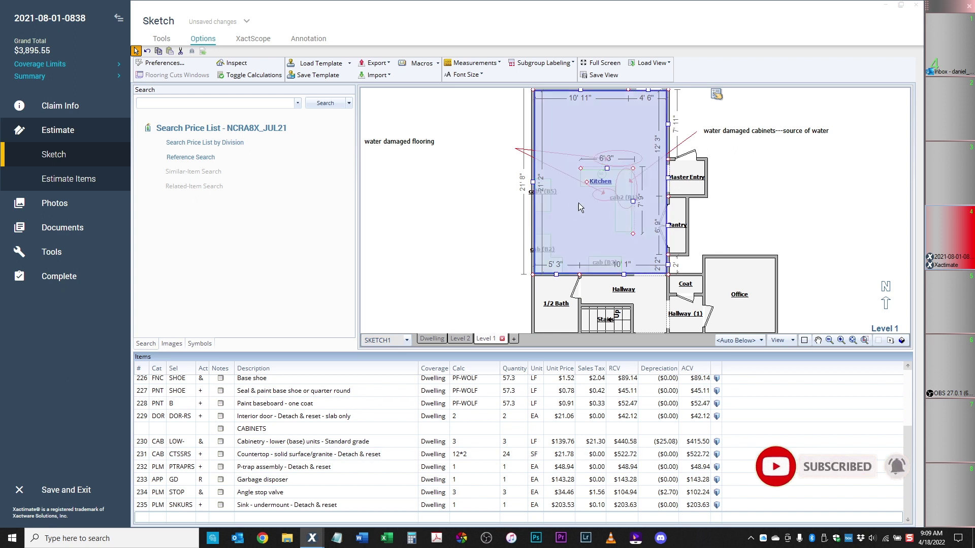
- Examine the cab2 base cabinet's dimensions in the Kitchen sketch and review the appliance, floor and cabinet line items
{"action": "scroll", "coordinate": [604, 185], "scroll_direction": "up", "scroll_amount": 2}
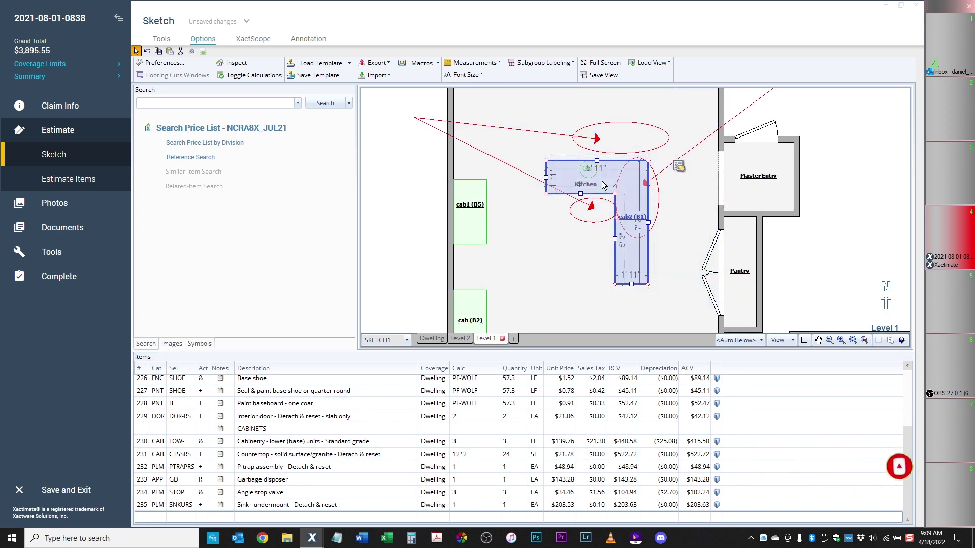
{"action": "left_click", "coordinate": [572, 186]}
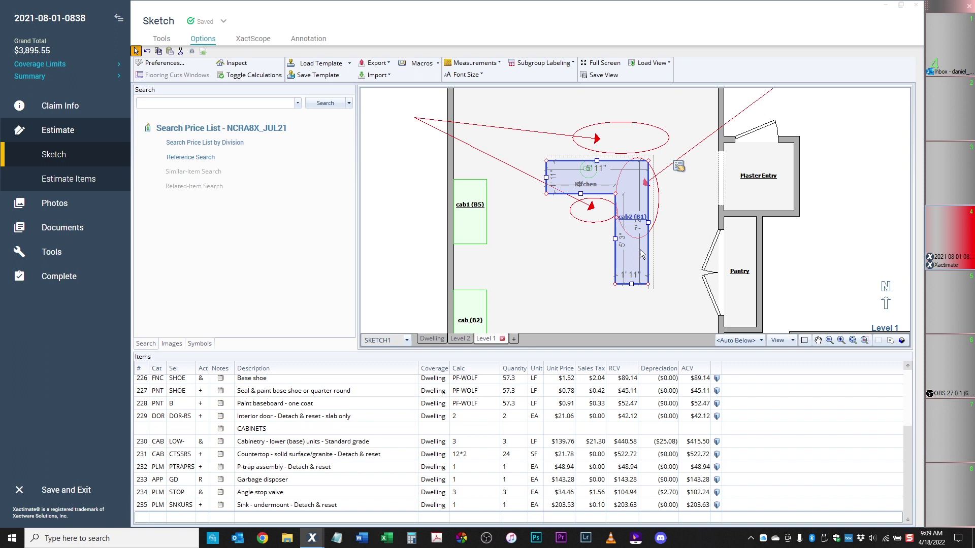
{"action": "scroll", "coordinate": [633, 247], "scroll_direction": "down", "scroll_amount": 2}
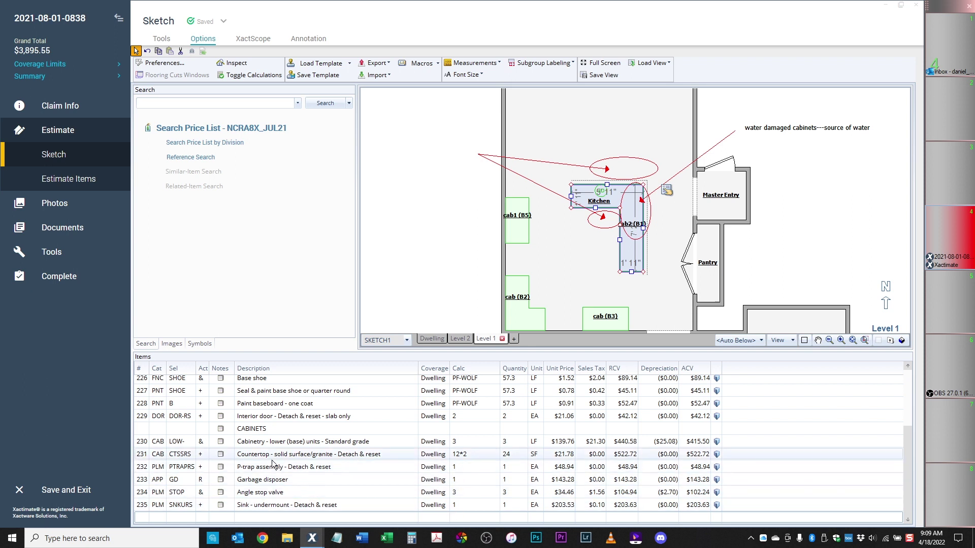
{"action": "scroll", "coordinate": [320, 428], "scroll_direction": "up", "scroll_amount": 3}
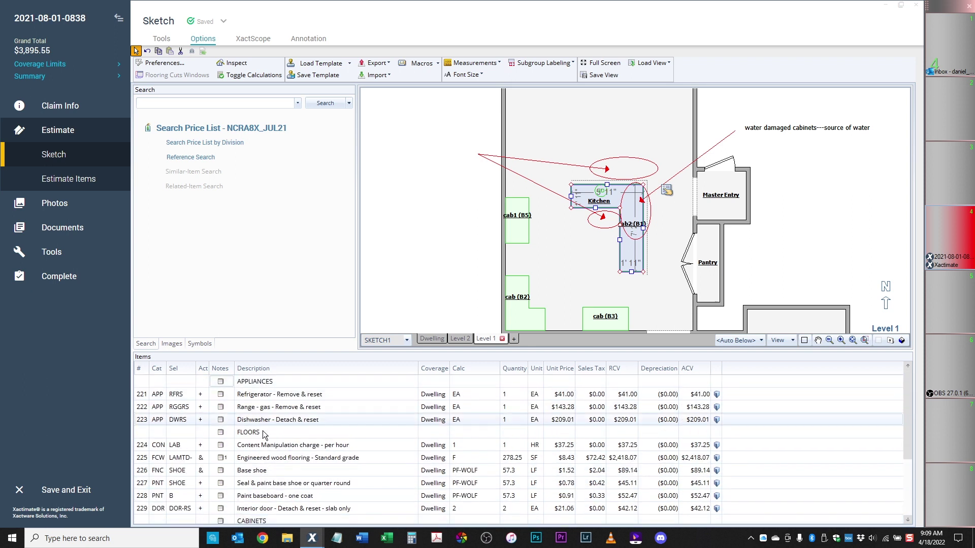
{"action": "scroll", "coordinate": [288, 482], "scroll_direction": "down", "scroll_amount": 4}
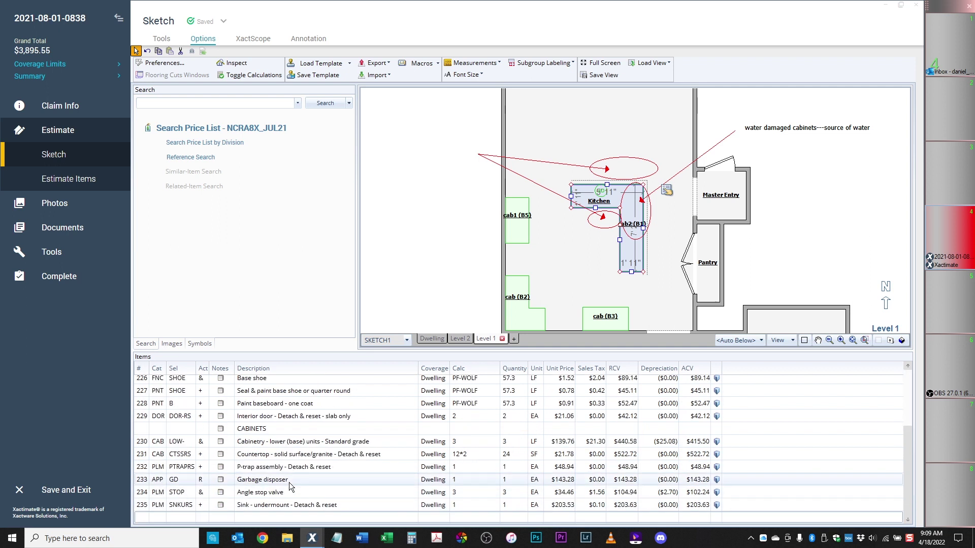
{"action": "left_click", "coordinate": [529, 248]}
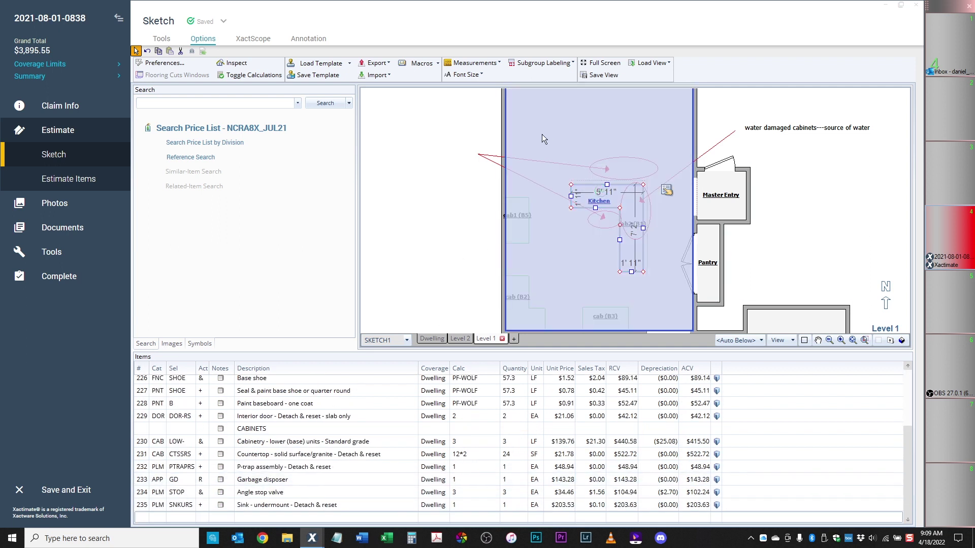